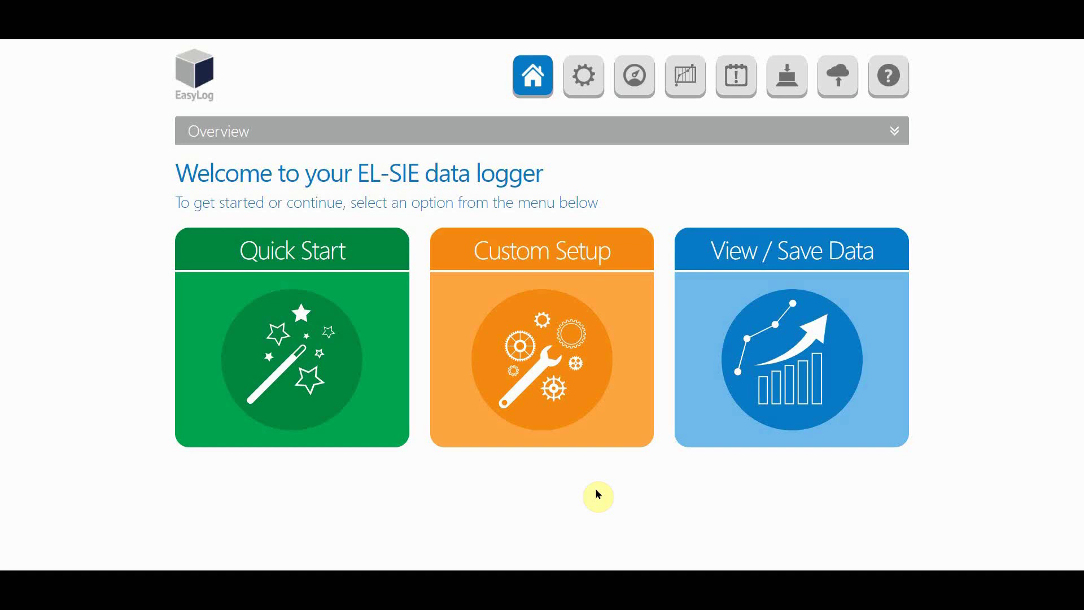
- Use Custom Setup to configure all settings and start logging, accepting deletion of unsaved readings
{"action": "left_click", "coordinate": [543, 371]}
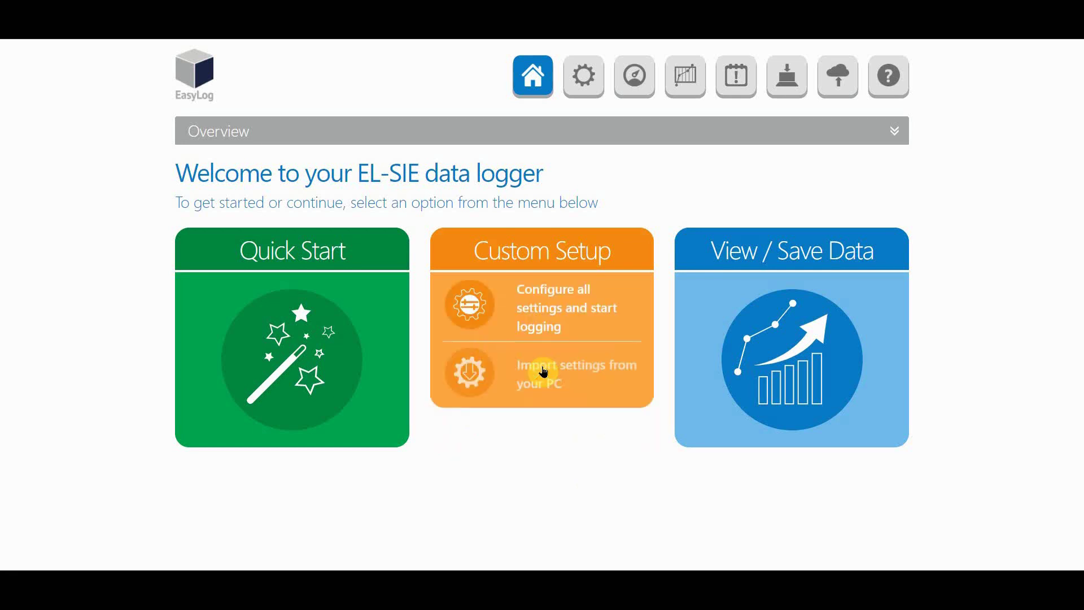
{"action": "left_click", "coordinate": [573, 303]}
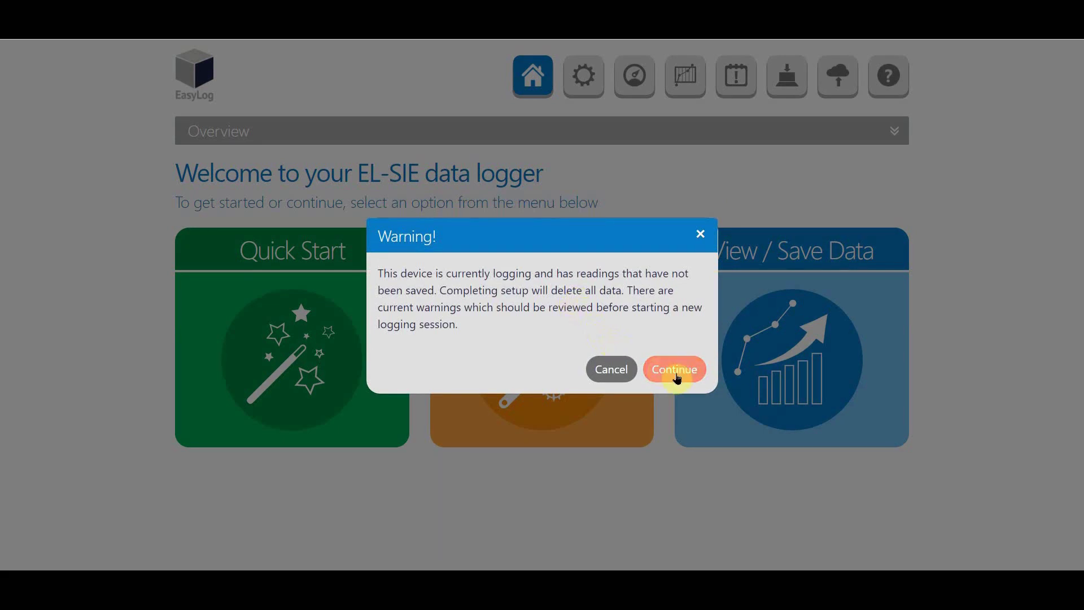
{"action": "left_click", "coordinate": [675, 370]}
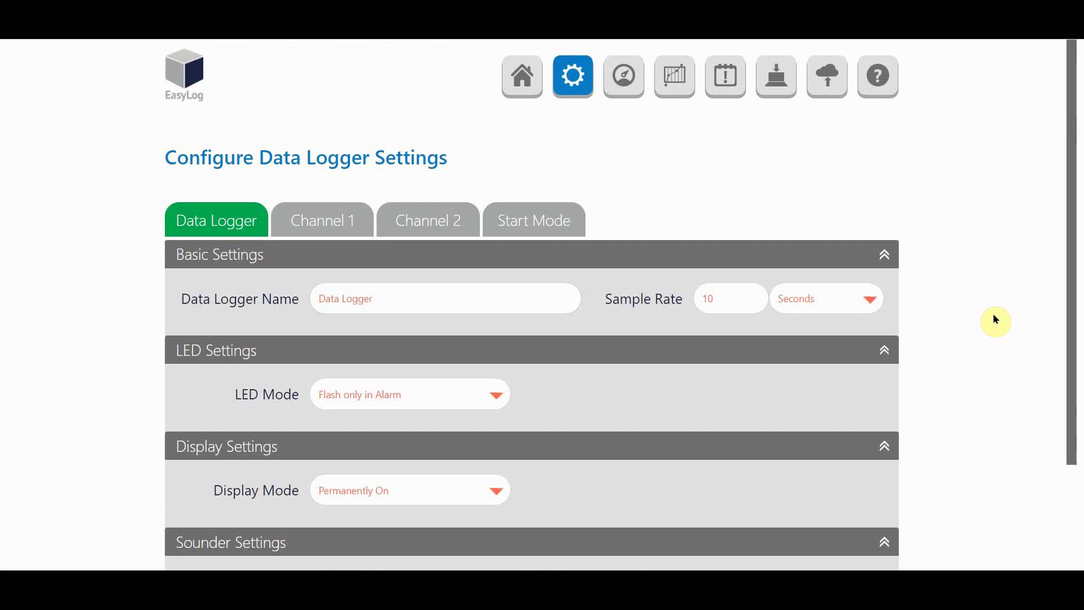
- Replace the Data Logger Name with EL-SIE
{"action": "scroll", "coordinate": [995, 319], "scroll_direction": "down", "scroll_amount": 1}
{"action": "scroll", "coordinate": [995, 319], "scroll_direction": "down", "scroll_amount": 2}
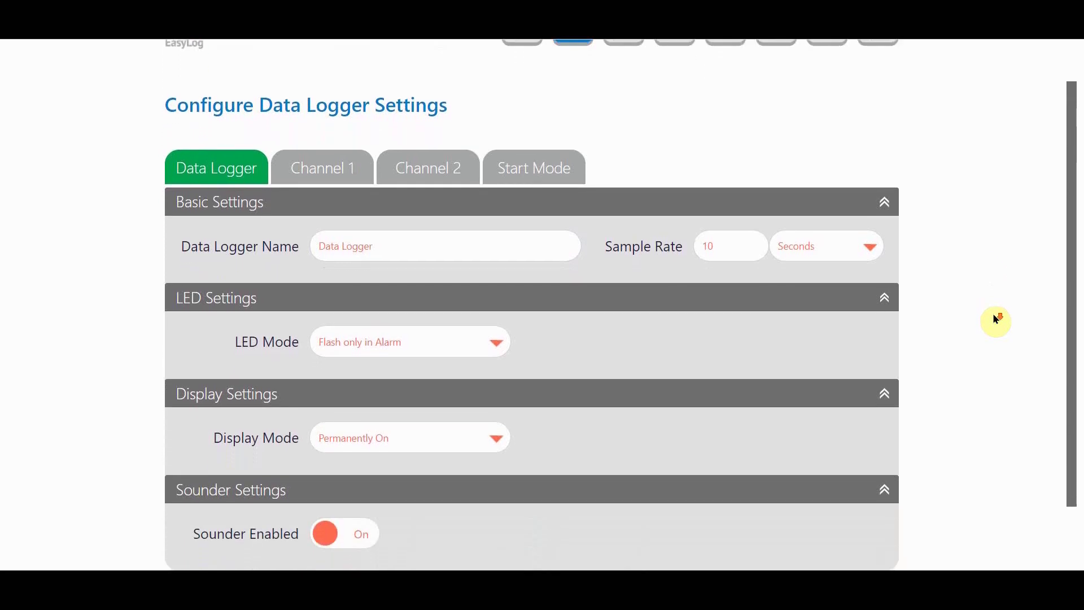
{"action": "scroll", "coordinate": [995, 320], "scroll_direction": "down", "scroll_amount": 1}
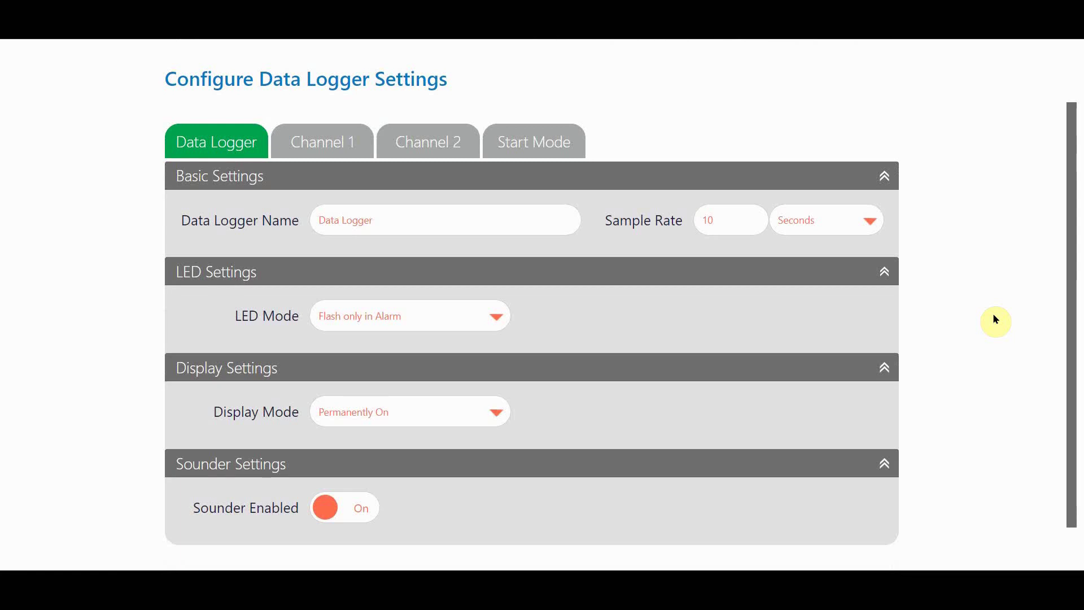
{"action": "left_click", "coordinate": [293, 202]}
{"action": "key", "text": "BackSpace"}
{"action": "key", "text": "BackSpace"}
{"action": "key", "text": "BackSpace"}
{"action": "key", "text": "BackSpace"}
{"action": "key", "text": "BackSpace"}
{"action": "key", "text": "BackSpace"}
{"action": "key", "text": "BackSpace"}
{"action": "key", "text": "BackSpace"}
{"action": "key", "text": "BackSpace"}
{"action": "key", "text": "BackSpace"}
{"action": "key", "text": "BackSpace"}
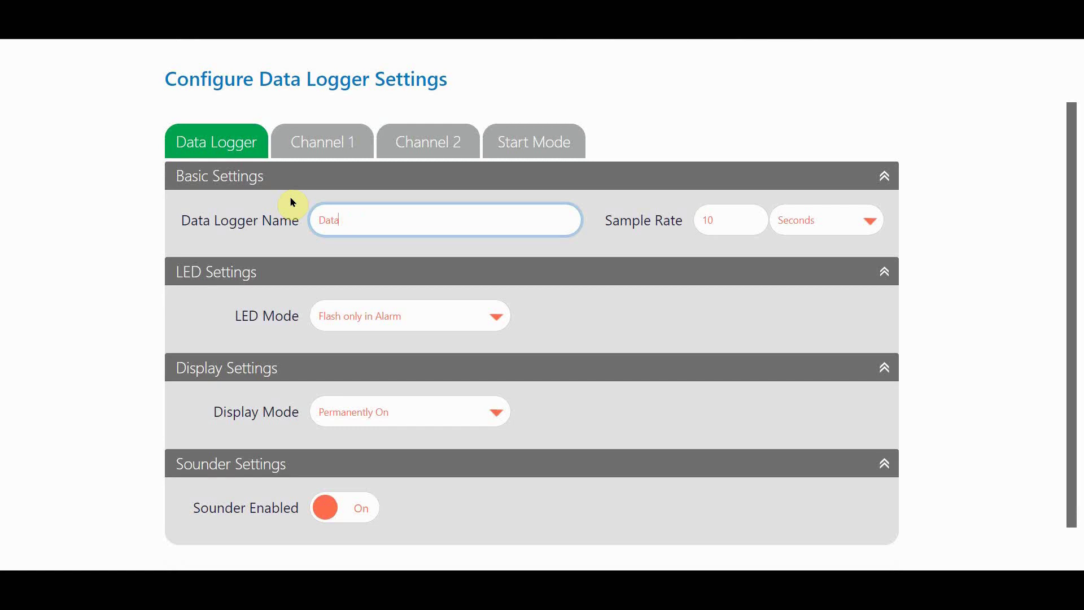
{"action": "type", "text": "EL-SIE"}
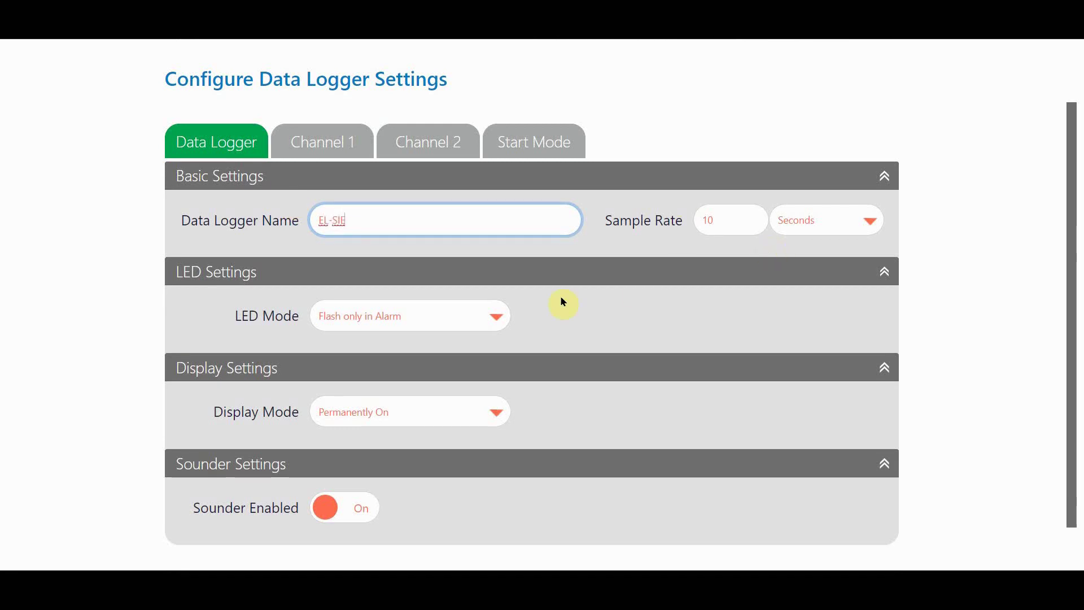
- Keep the LED mode at Flash only in Alarm
{"action": "left_click", "coordinate": [471, 319]}
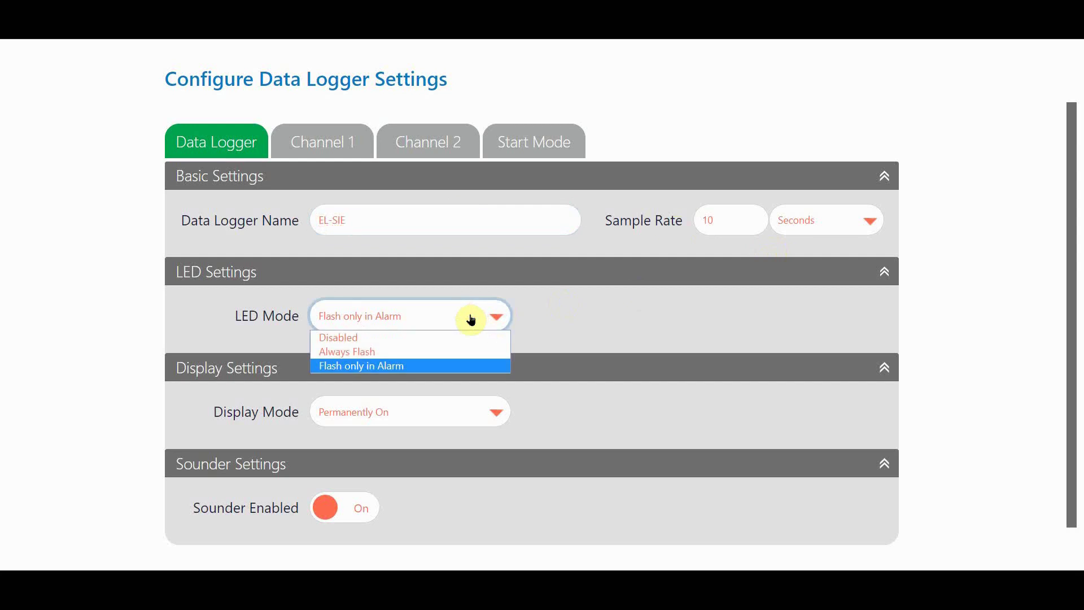
{"action": "left_click", "coordinate": [462, 364]}
{"action": "left_click", "coordinate": [460, 412]}
- Keep the display Permanently On and scroll to the Channel 1 High and Low Alarm sections
{"action": "left_click", "coordinate": [459, 445]}
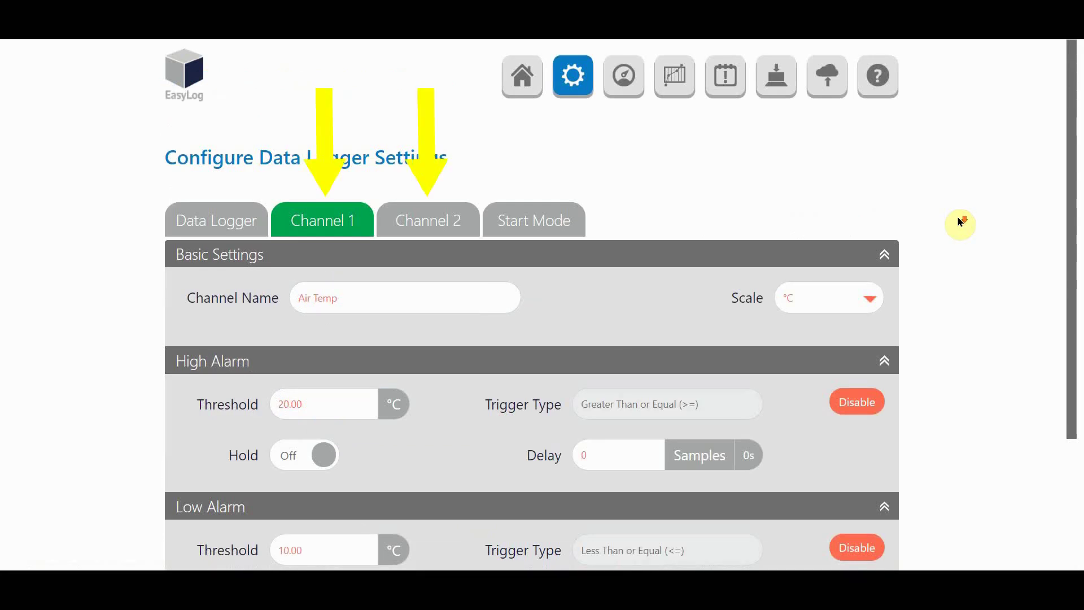
{"action": "scroll", "coordinate": [958, 221], "scroll_direction": "down", "scroll_amount": 2}
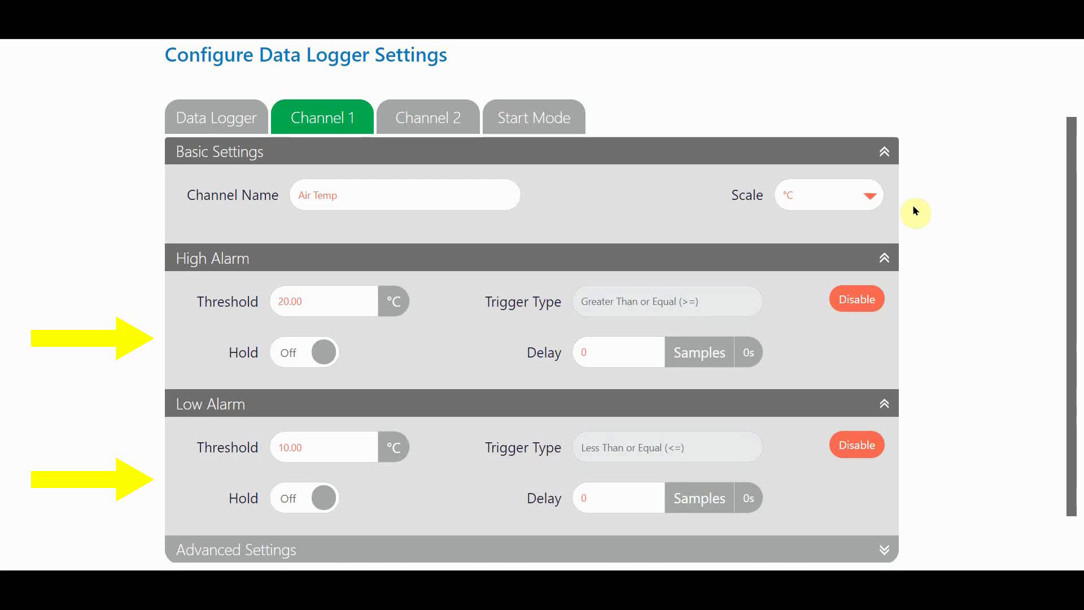
{"action": "left_click", "coordinate": [851, 299]}
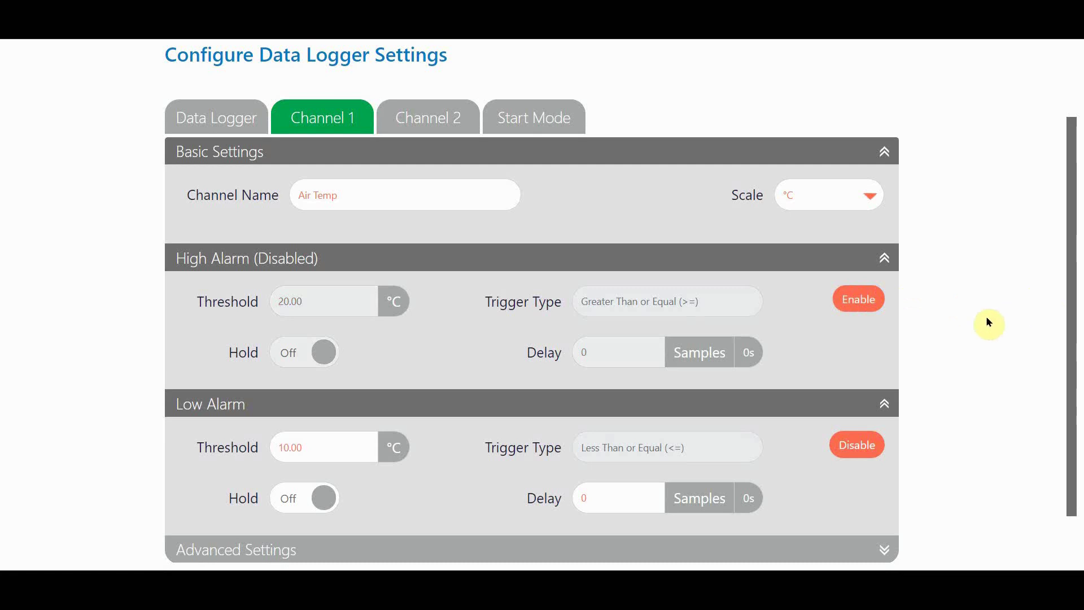
{"action": "left_click", "coordinate": [849, 306]}
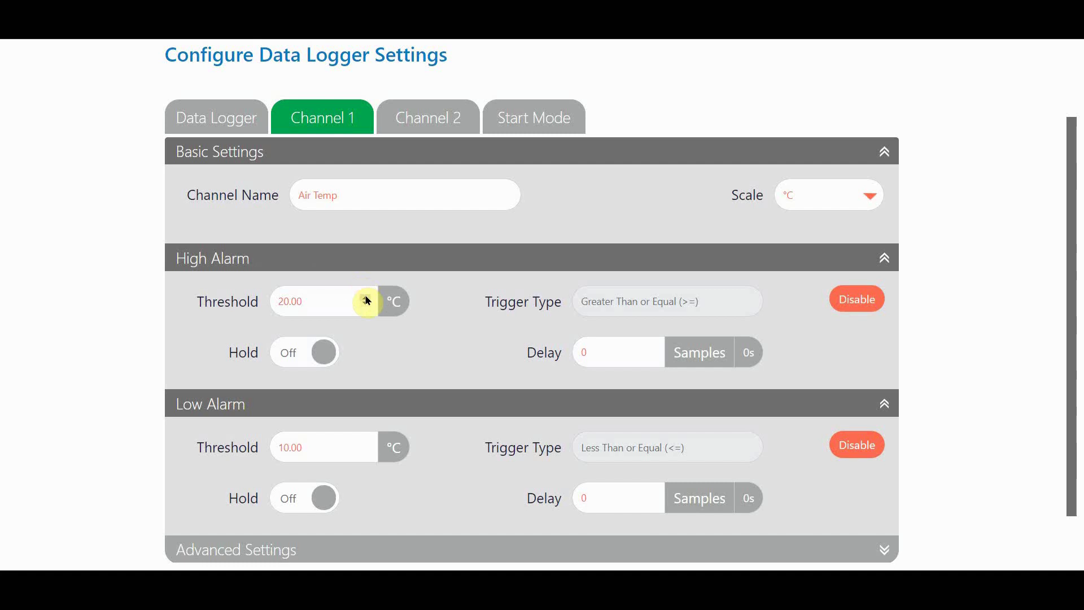
{"action": "left_click", "coordinate": [366, 298]}
{"action": "left_click", "coordinate": [366, 298]}
{"action": "left_click", "coordinate": [366, 305]}
{"action": "left_click", "coordinate": [366, 305]}
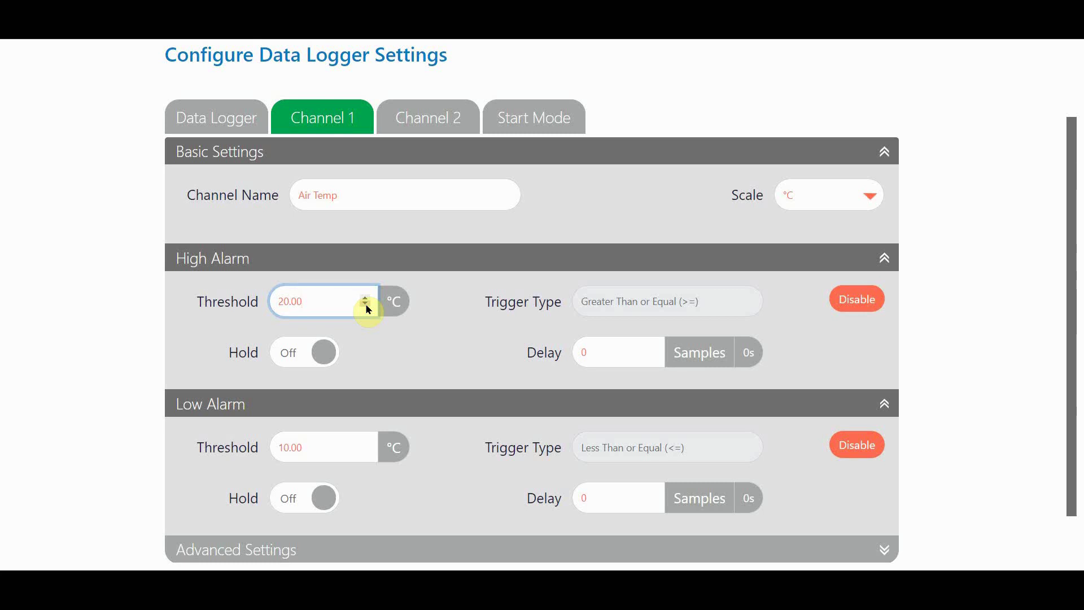
{"action": "left_click", "coordinate": [465, 336]}
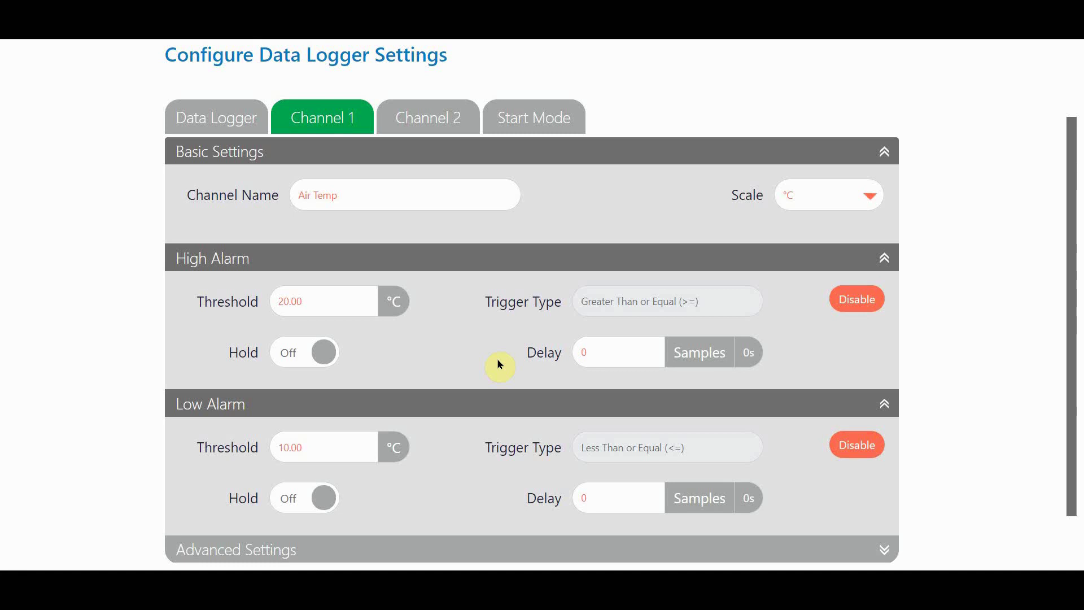
- Set the Channel 1 High Alarm delay to 6 samples (1m 0s)
{"action": "left_click", "coordinate": [653, 348]}
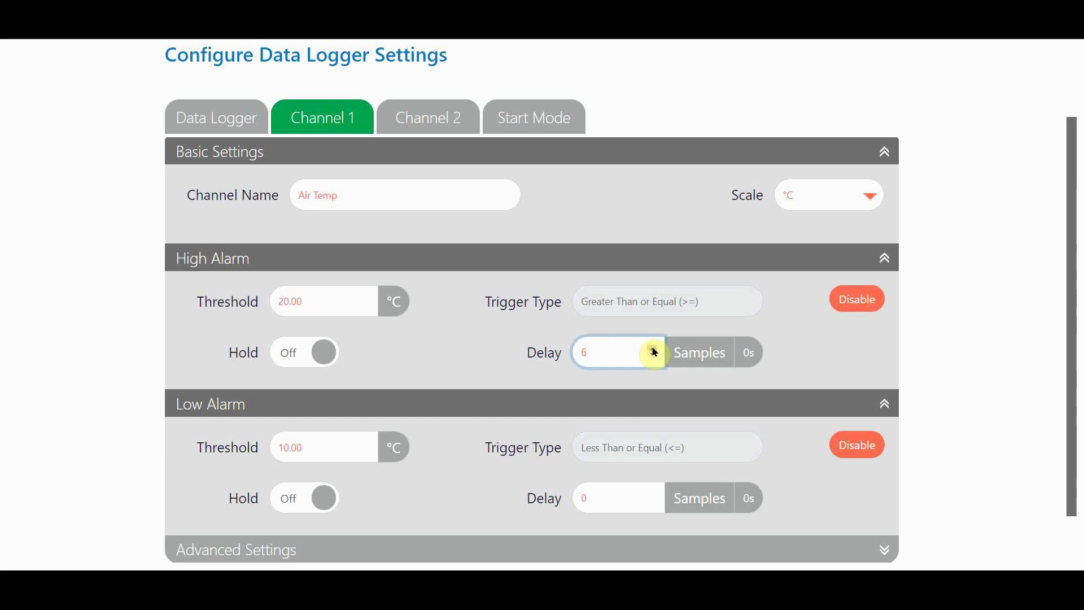
{"action": "left_click", "coordinate": [790, 368]}
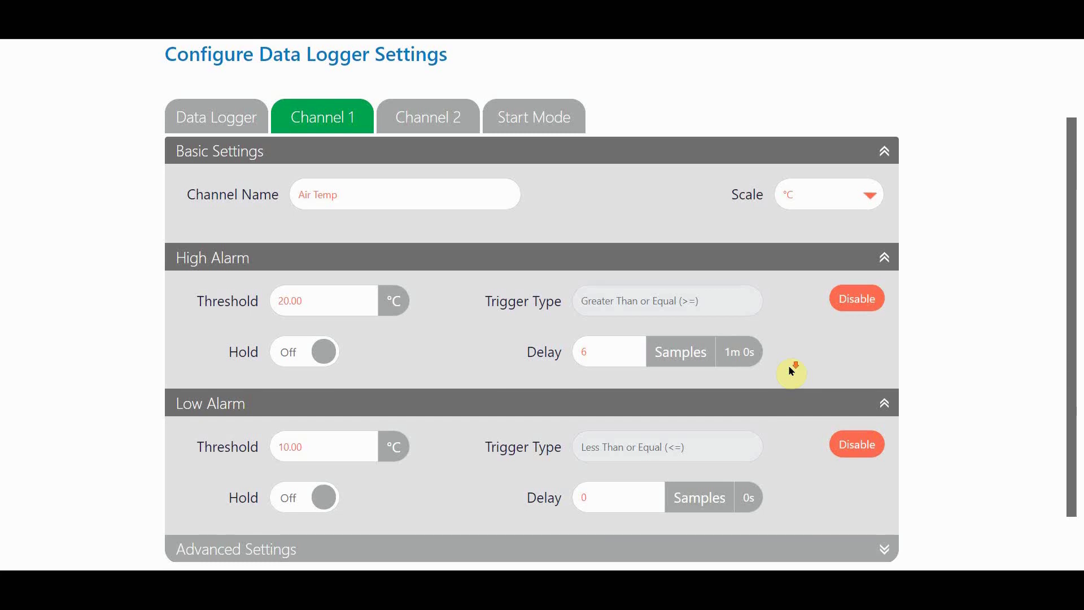
- Expand Channel 1 Advanced Settings and list the alarm types available to add
{"action": "scroll", "coordinate": [791, 372], "scroll_direction": "down", "scroll_amount": 1}
{"action": "left_click", "coordinate": [879, 480]}
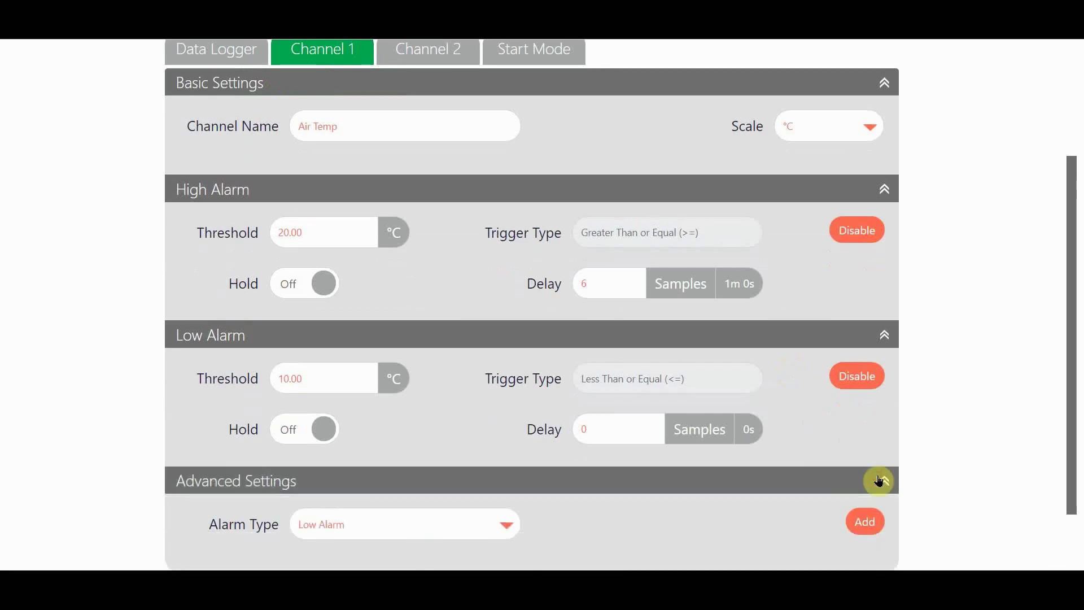
{"action": "scroll", "coordinate": [879, 479], "scroll_direction": "down", "scroll_amount": 1}
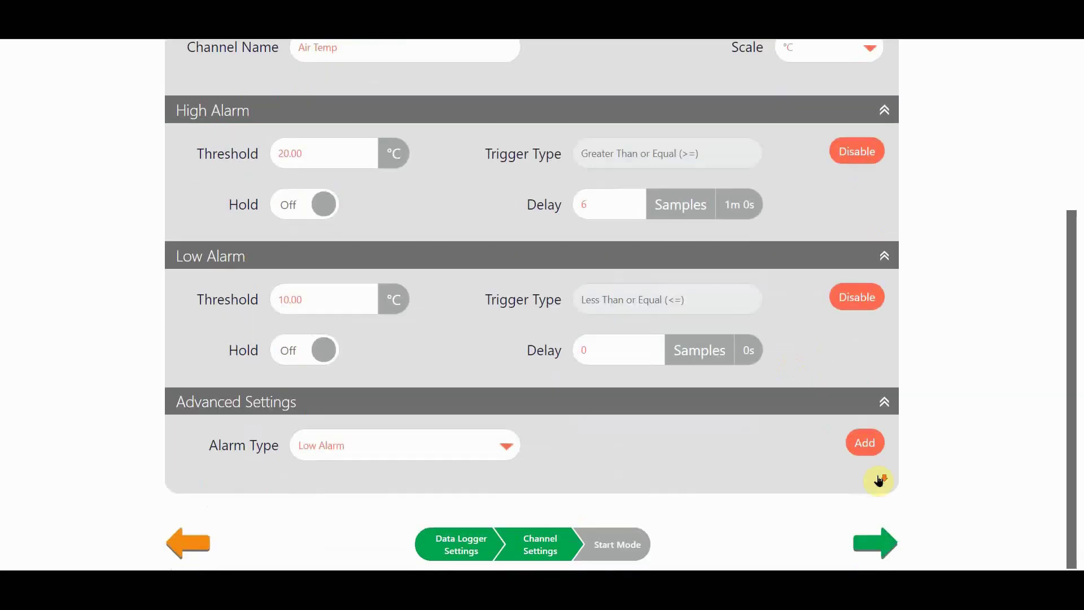
{"action": "left_click", "coordinate": [505, 449]}
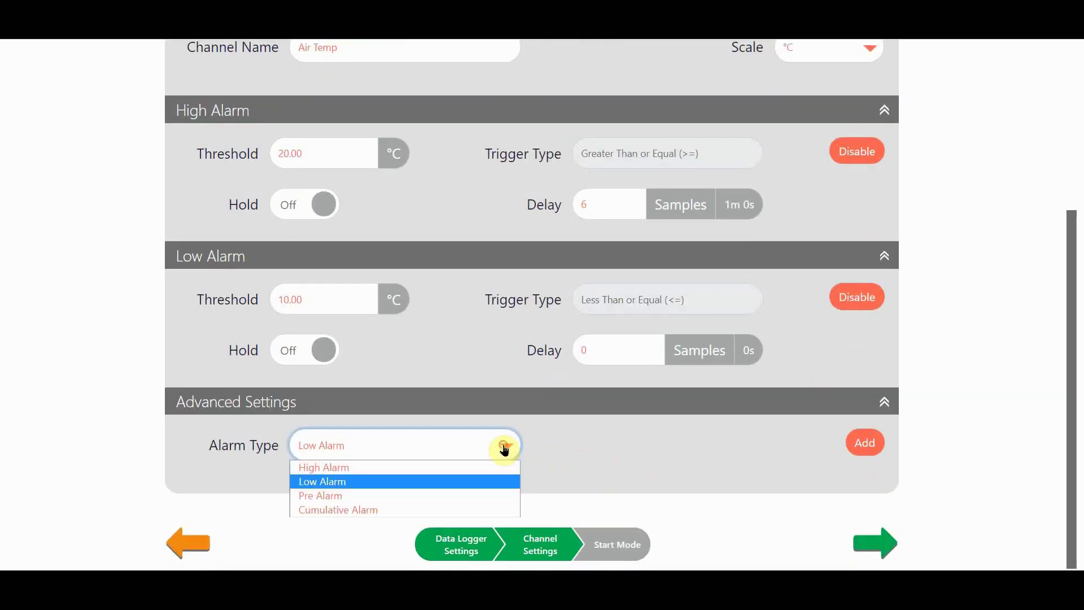
- Add a Pre Alarm with a 15.00 °C threshold triggering at Less Than or Equal
{"action": "left_click", "coordinate": [484, 496]}
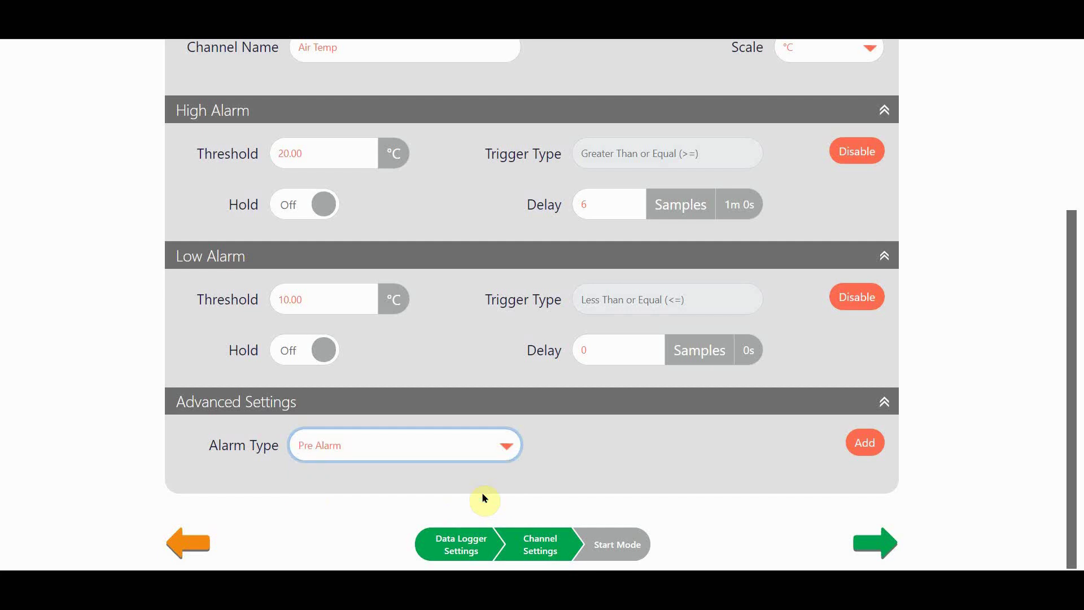
{"action": "left_click", "coordinate": [865, 445]}
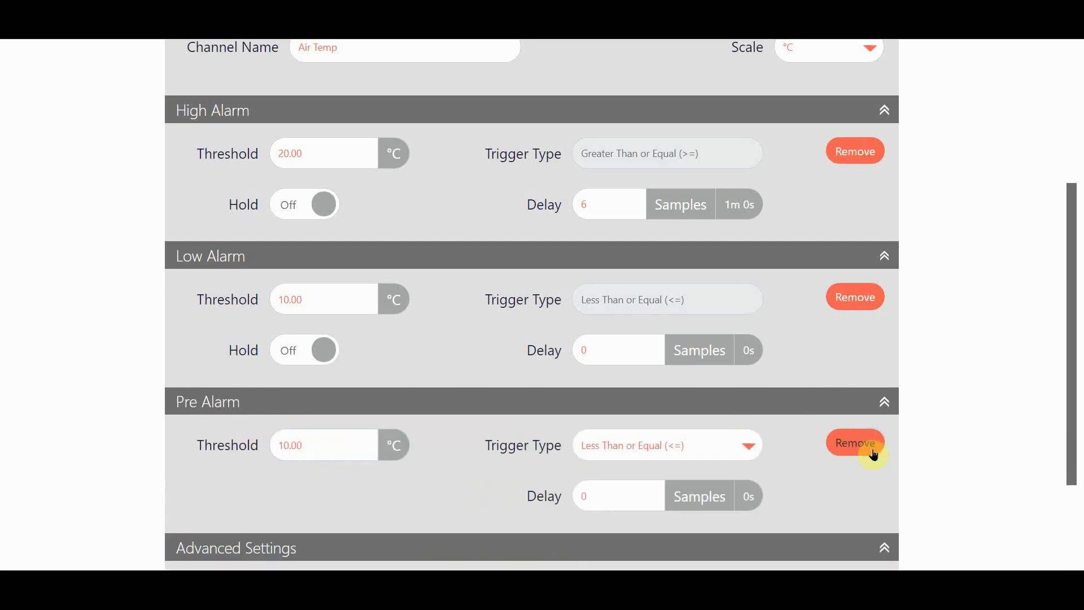
{"action": "scroll", "coordinate": [979, 467], "scroll_direction": "down", "scroll_amount": 3}
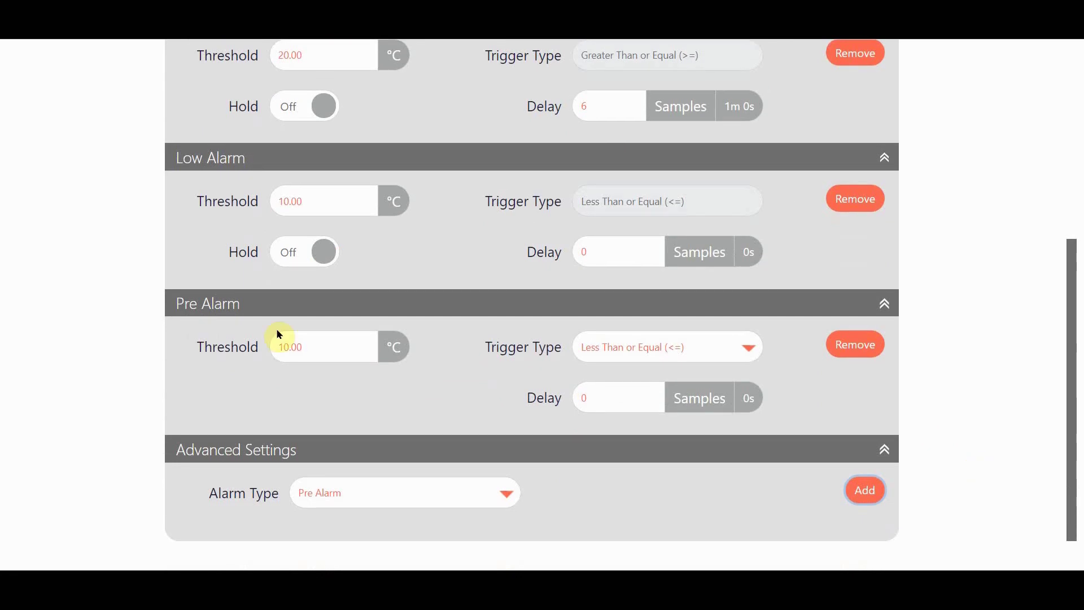
{"action": "double_click", "coordinate": [309, 346]}
{"action": "type", "text": "15"}
{"action": "left_click", "coordinate": [237, 380]}
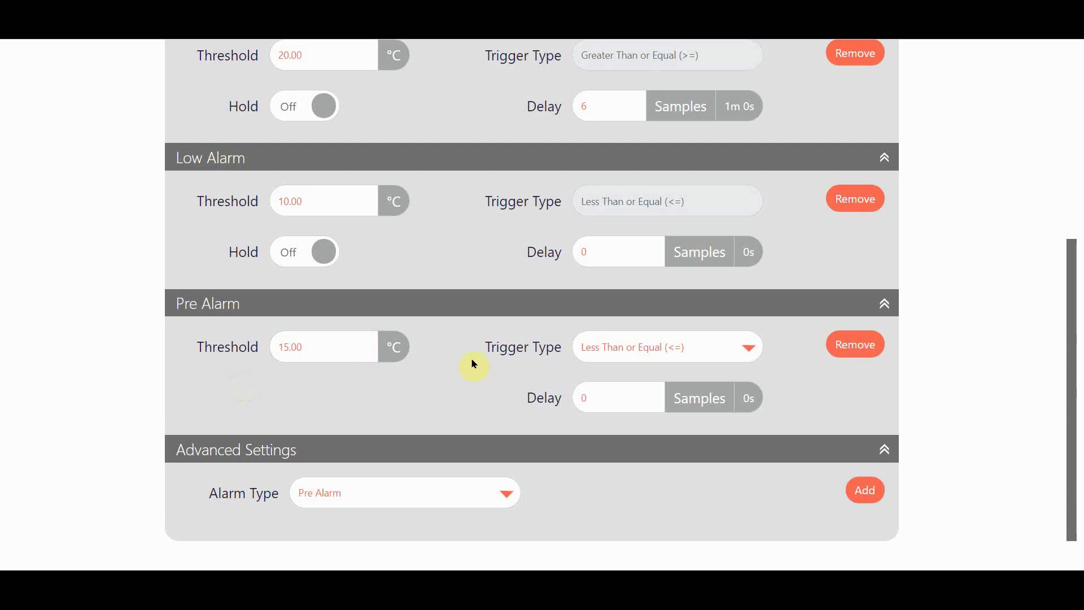
- Remove and re-add the 10.00 °C Low Alarm below the Pre Alarm, with Hold On
{"action": "left_click", "coordinate": [867, 197]}
{"action": "left_click", "coordinate": [504, 445]}
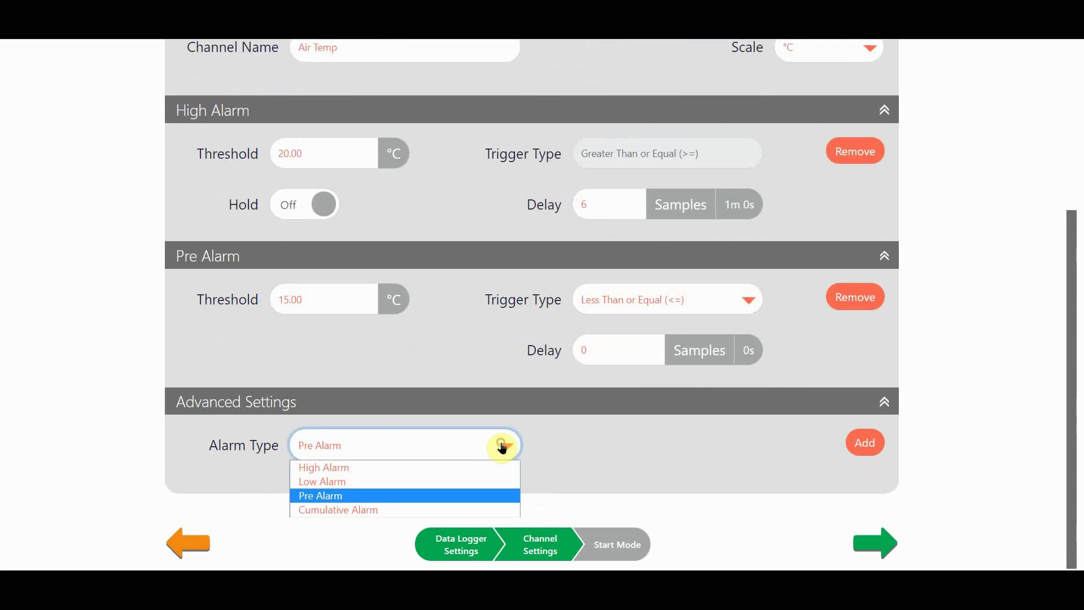
{"action": "left_click", "coordinate": [419, 481]}
{"action": "left_click", "coordinate": [863, 442]}
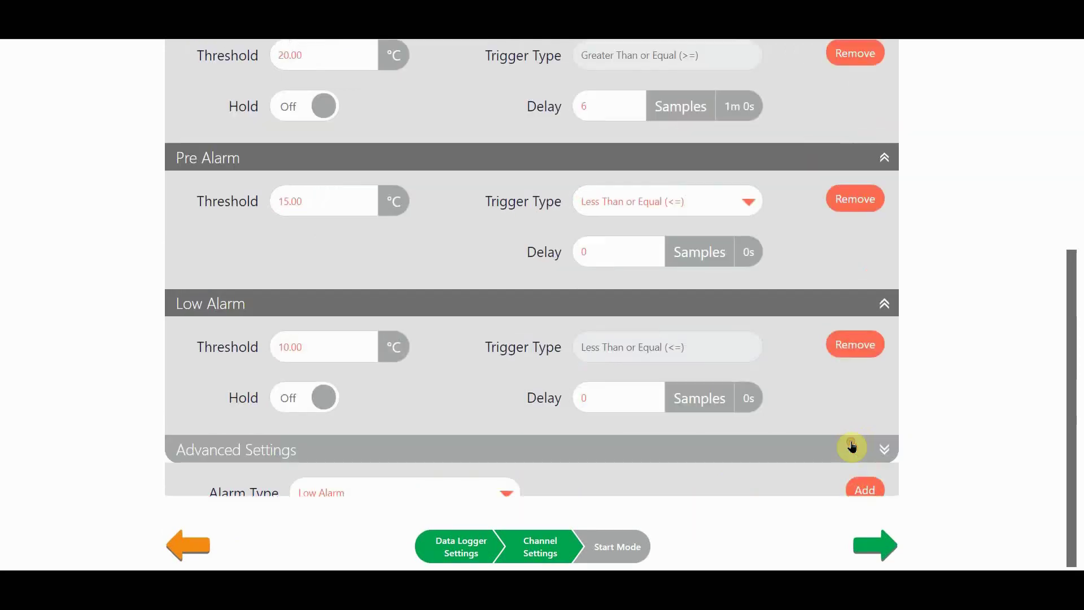
{"action": "left_click", "coordinate": [852, 443]}
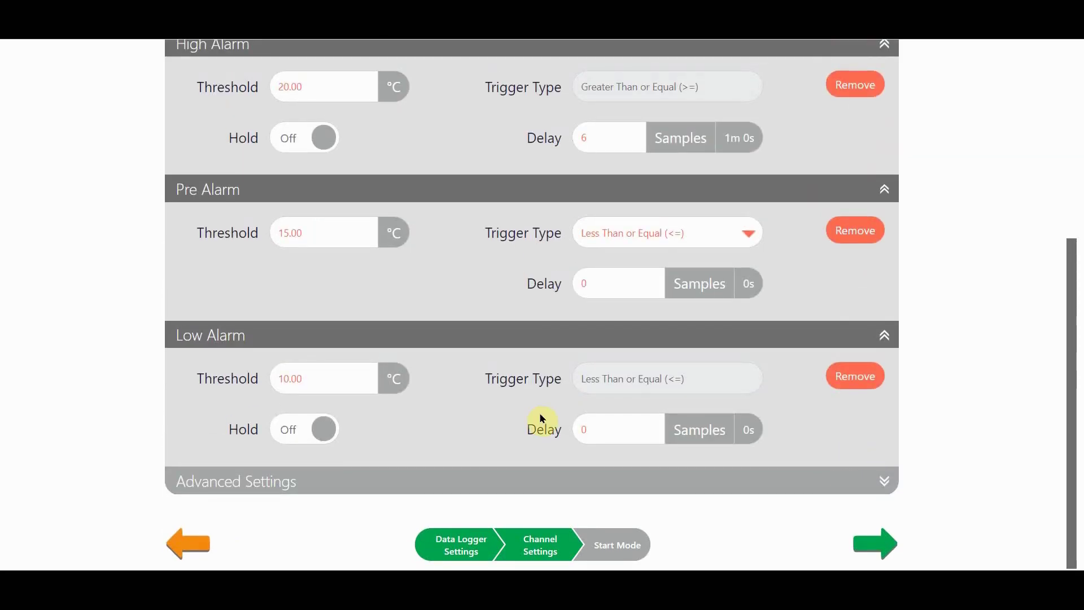
{"action": "left_click", "coordinate": [320, 432]}
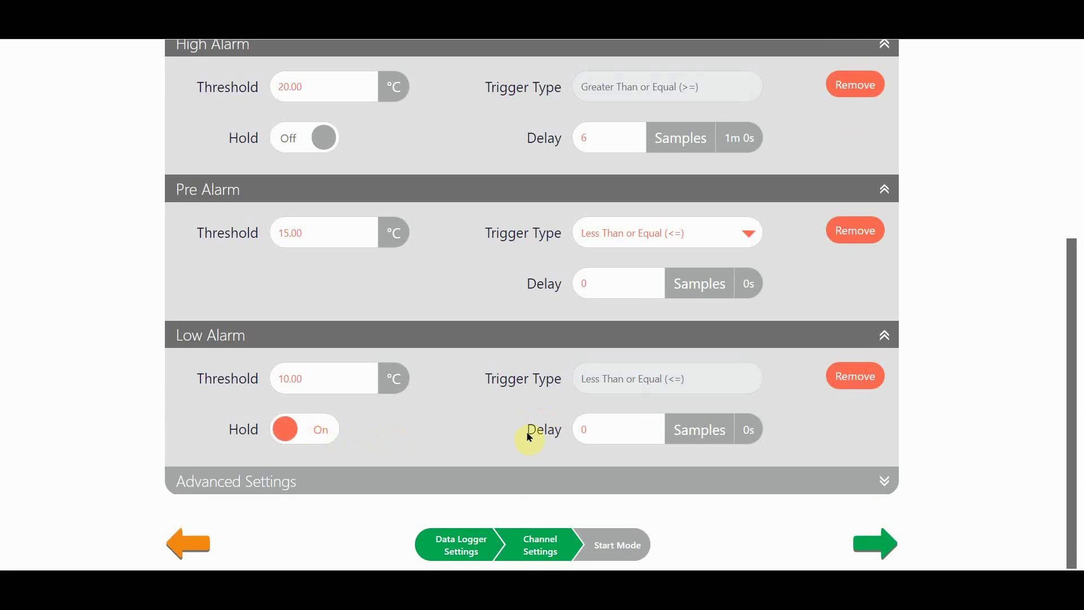
{"action": "left_click", "coordinate": [886, 483]}
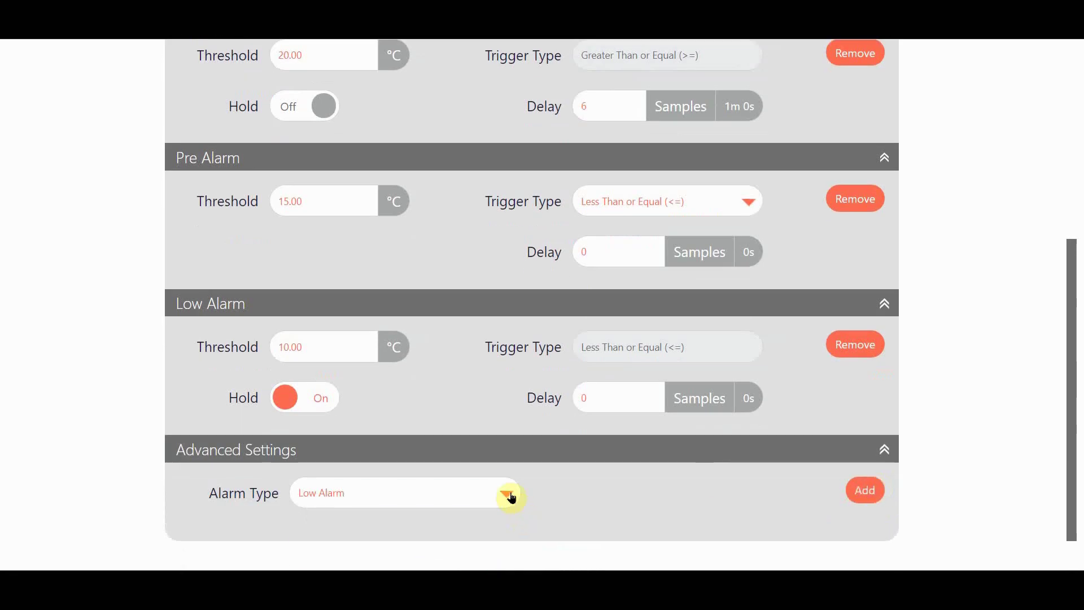
- Add a Cumulative Alarm to Channel 1 with limits of 30.00 °C upper and 10.00 °C lower
{"action": "left_click", "coordinate": [506, 493]}
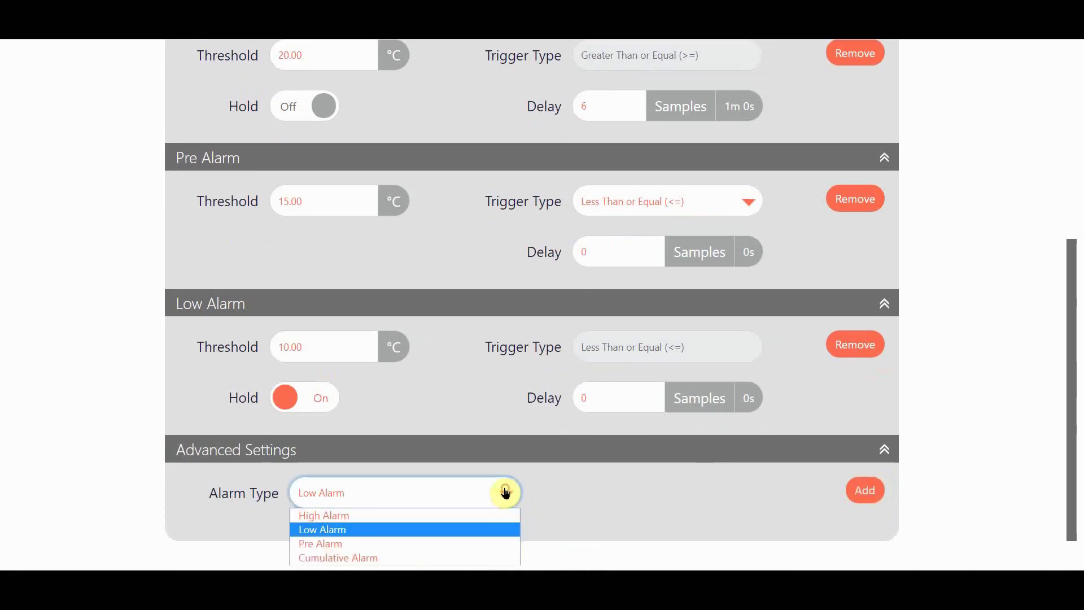
{"action": "left_click", "coordinate": [458, 559]}
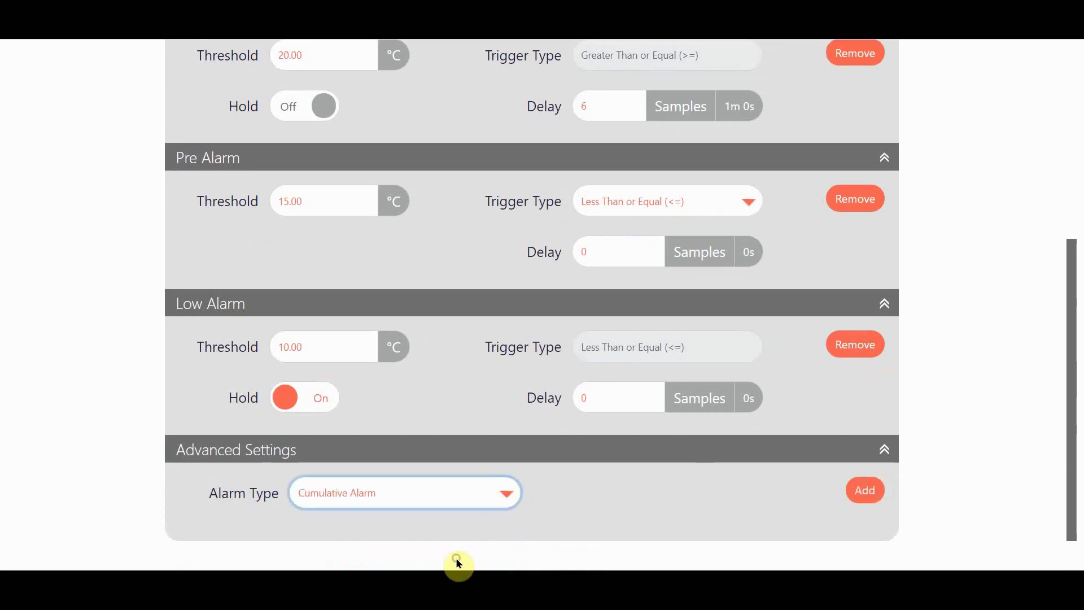
{"action": "left_click", "coordinate": [865, 489]}
{"action": "scroll", "coordinate": [996, 484], "scroll_direction": "down", "scroll_amount": 3}
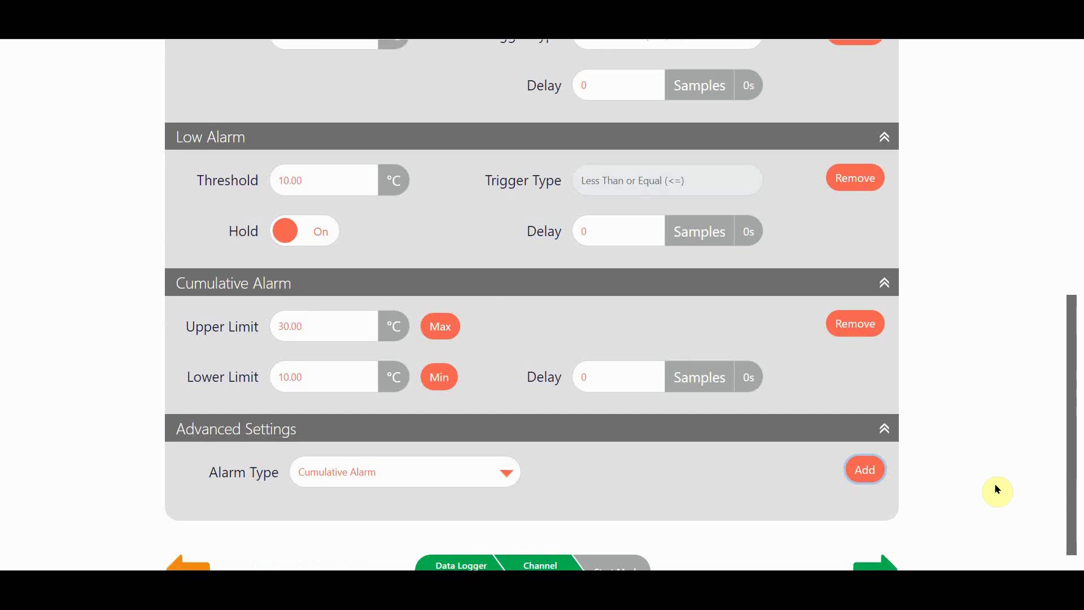
- Change the Cumulative Alarm upper limit from 30.00 to 12, then to 8.00 °C
{"action": "left_click", "coordinate": [324, 327]}
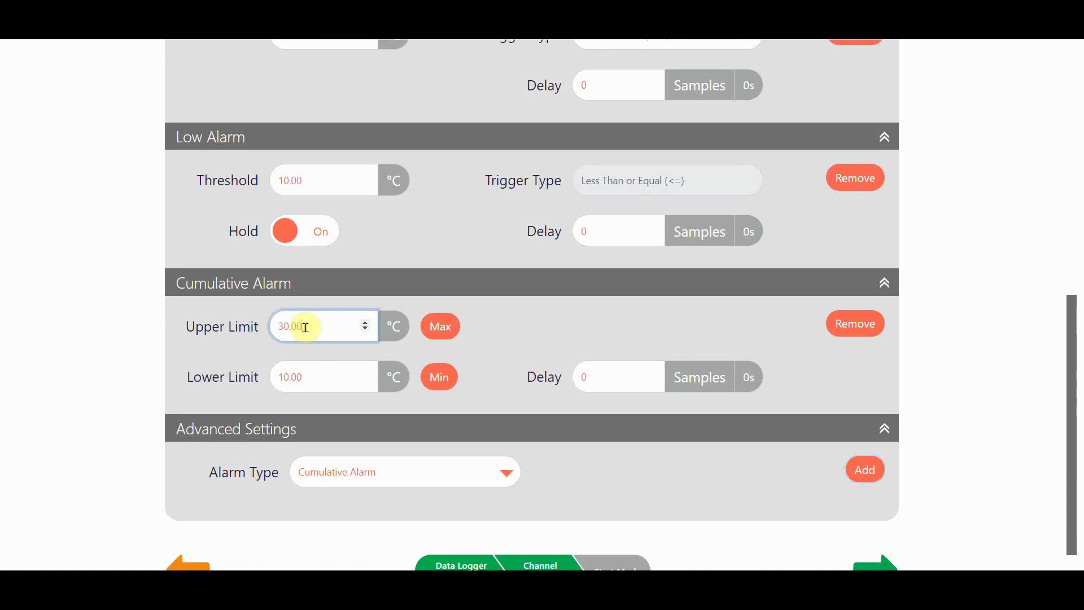
{"action": "key", "text": "BackSpace"}
{"action": "key", "text": "BackSpace"}
{"action": "key", "text": "BackSpace"}
{"action": "key", "text": "BackSpace"}
{"action": "key", "text": "BackSpace"}
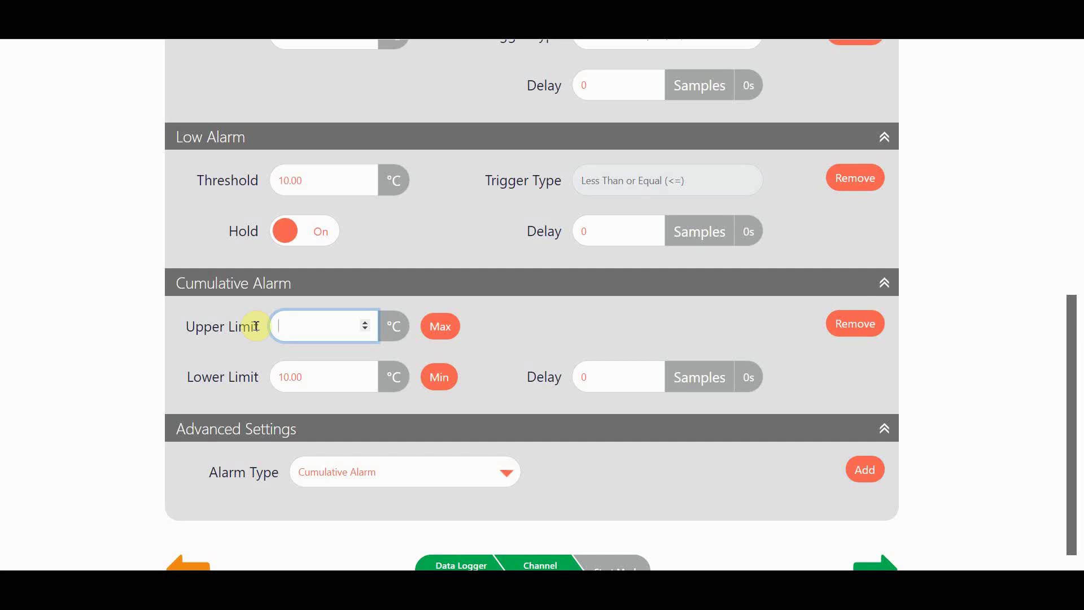
{"action": "type", "text": "12"}
{"action": "left_click", "coordinate": [513, 377]}
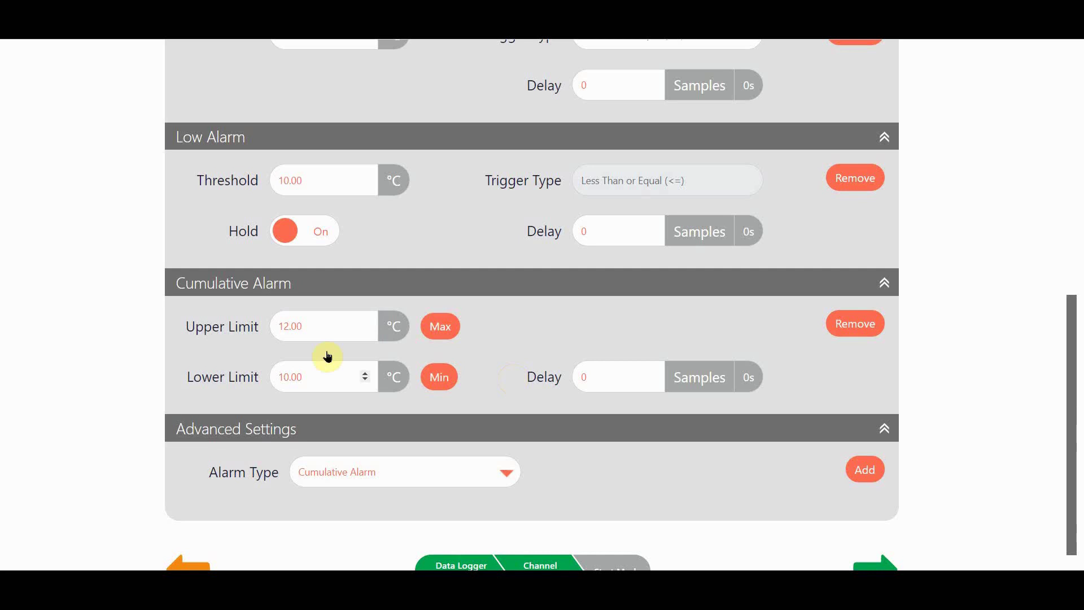
{"action": "double_click", "coordinate": [328, 319]}
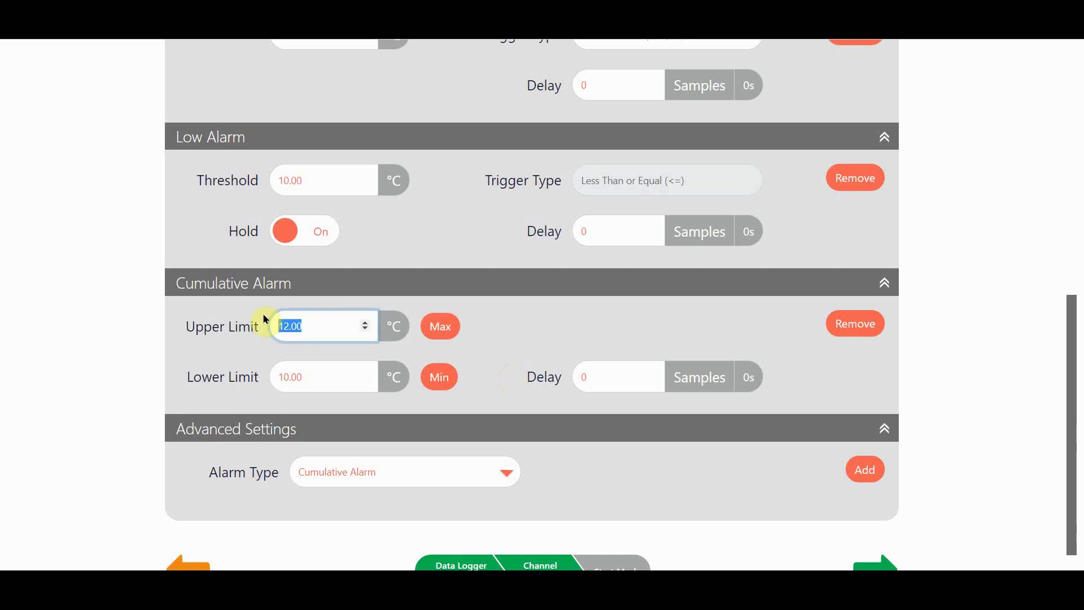
{"action": "type", "text": "8"}
{"action": "left_click", "coordinate": [507, 348]}
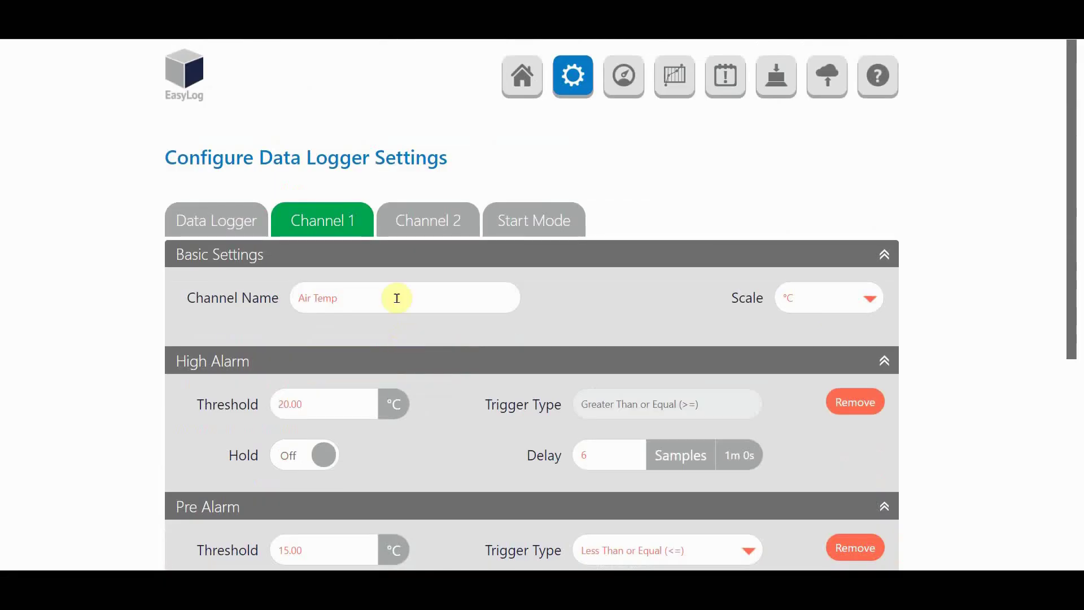
- Switch to Channel 2 to view the rH channel's 80.0 and 20.0 %RH alarms
{"action": "left_click", "coordinate": [423, 226]}
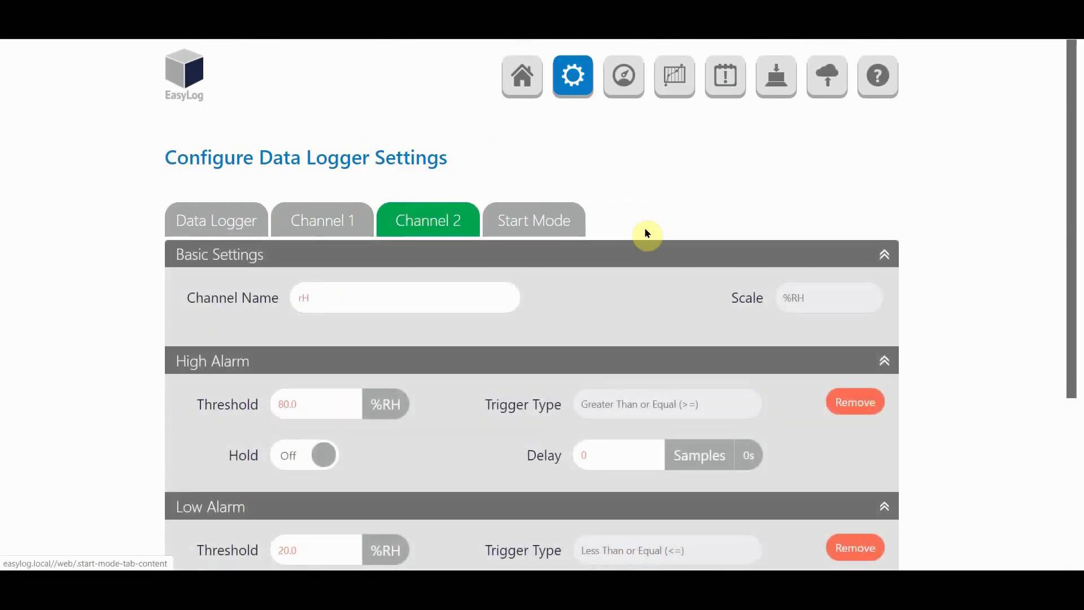
{"action": "scroll", "coordinate": [964, 289], "scroll_direction": "down", "scroll_amount": 3}
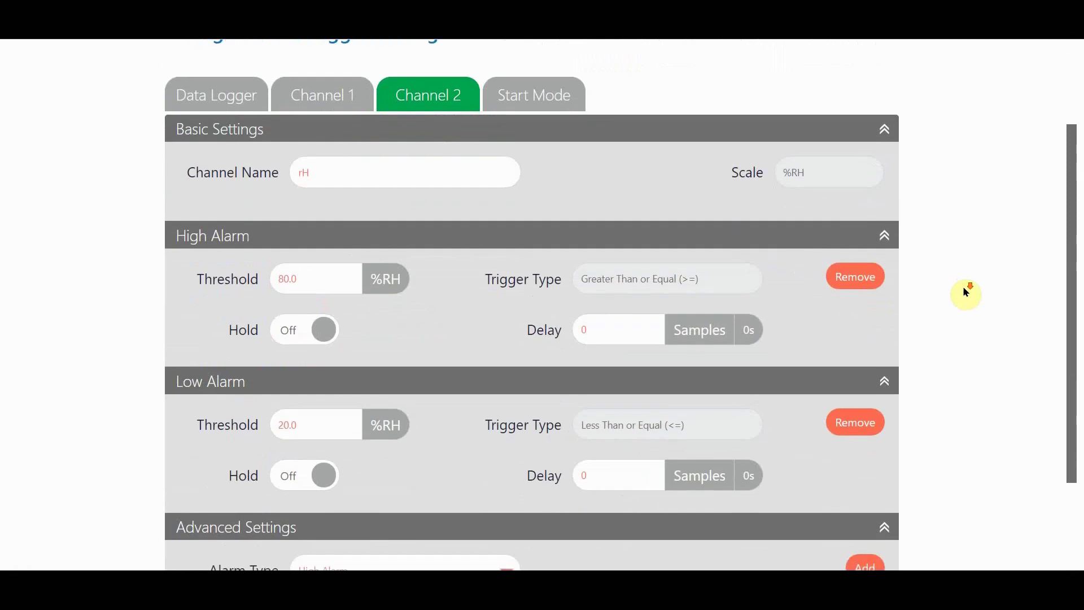
{"action": "scroll", "coordinate": [966, 292], "scroll_direction": "up", "scroll_amount": 3}
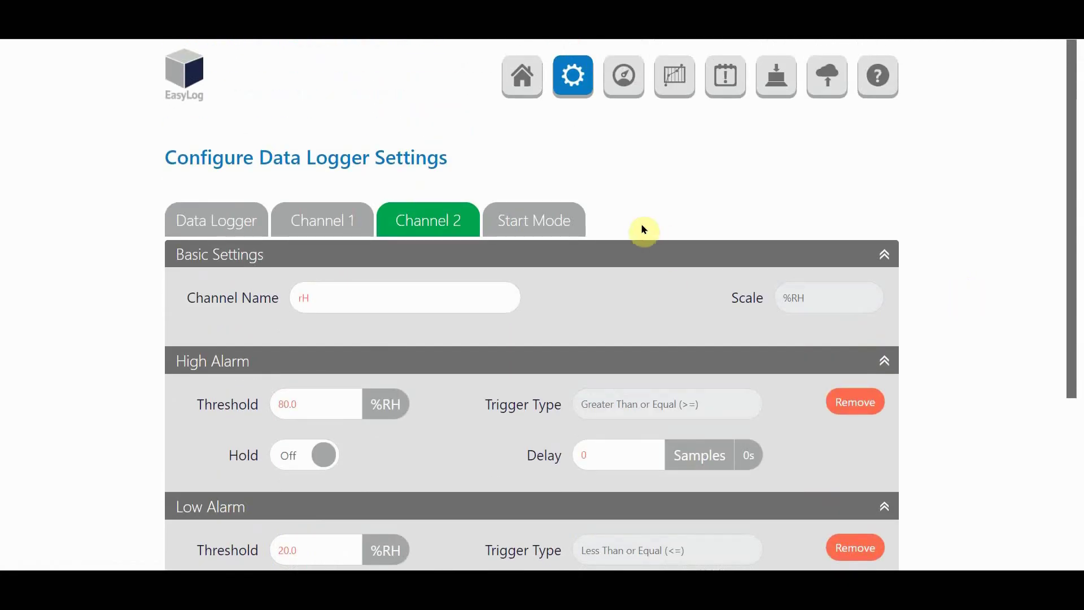
- Select Immediate Start as the logger's start mode and start logging
{"action": "left_click", "coordinate": [539, 222]}
{"action": "scroll", "coordinate": [738, 206], "scroll_direction": "down", "scroll_amount": 2}
{"action": "left_click", "coordinate": [770, 211]}
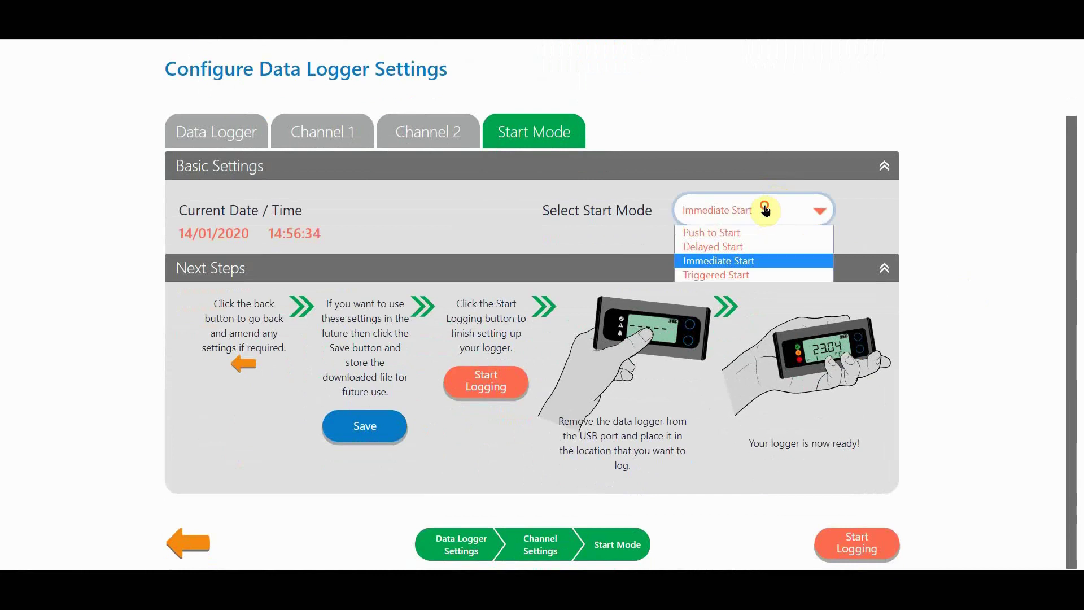
{"action": "left_click", "coordinate": [737, 261]}
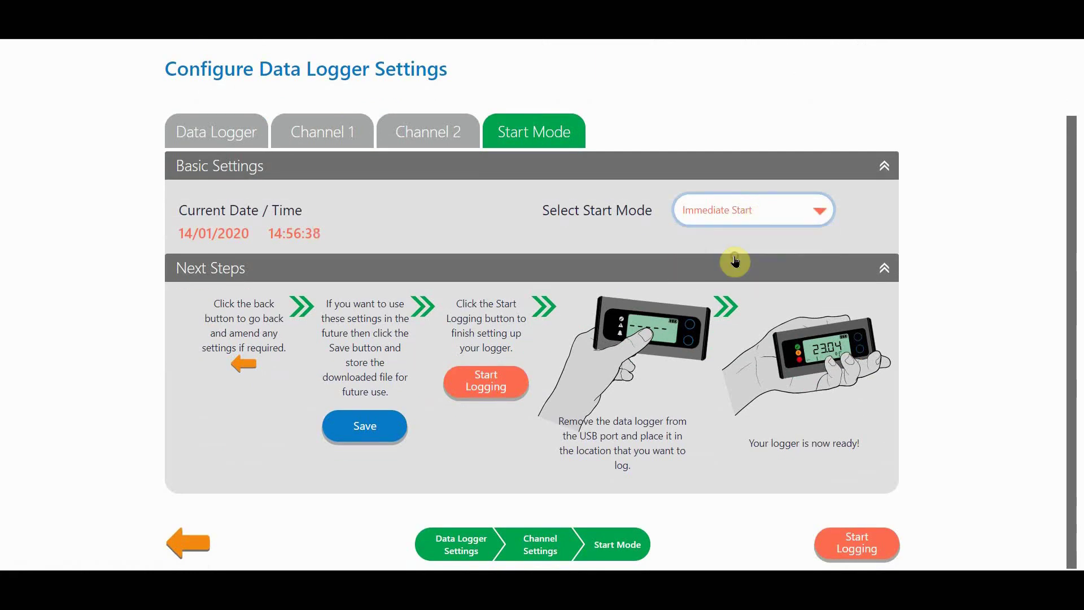
{"action": "left_click", "coordinate": [512, 384]}
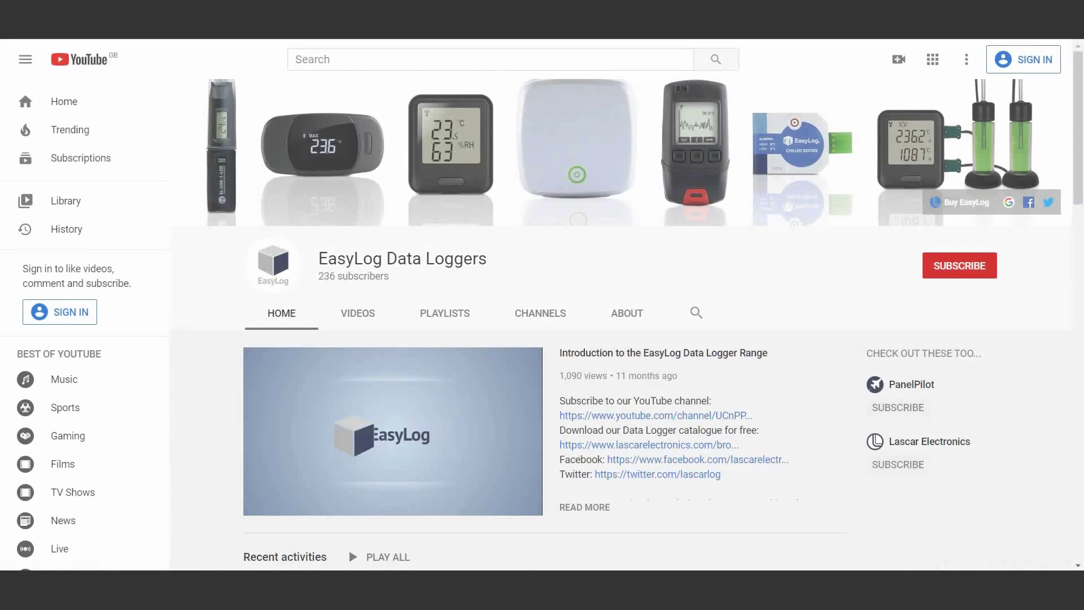
{"action": "scroll", "coordinate": [1037, 270], "scroll_direction": "down", "scroll_amount": 4}
{"action": "scroll", "coordinate": [1048, 274], "scroll_direction": "down", "scroll_amount": 4}
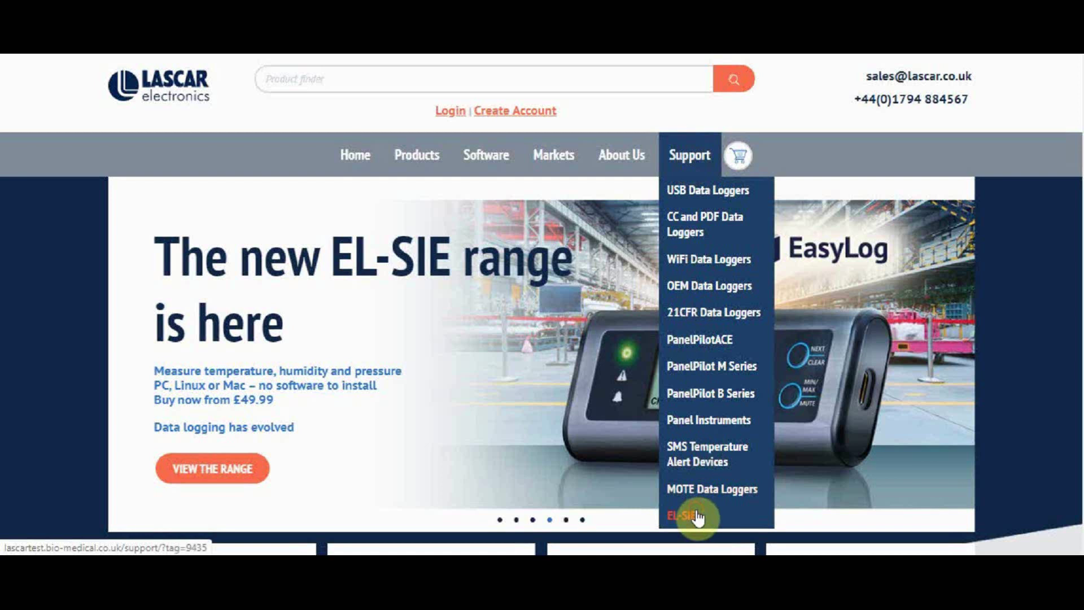
- Go to the EL-SIE support page and scroll through its FAQs
{"action": "left_click", "coordinate": [698, 514]}
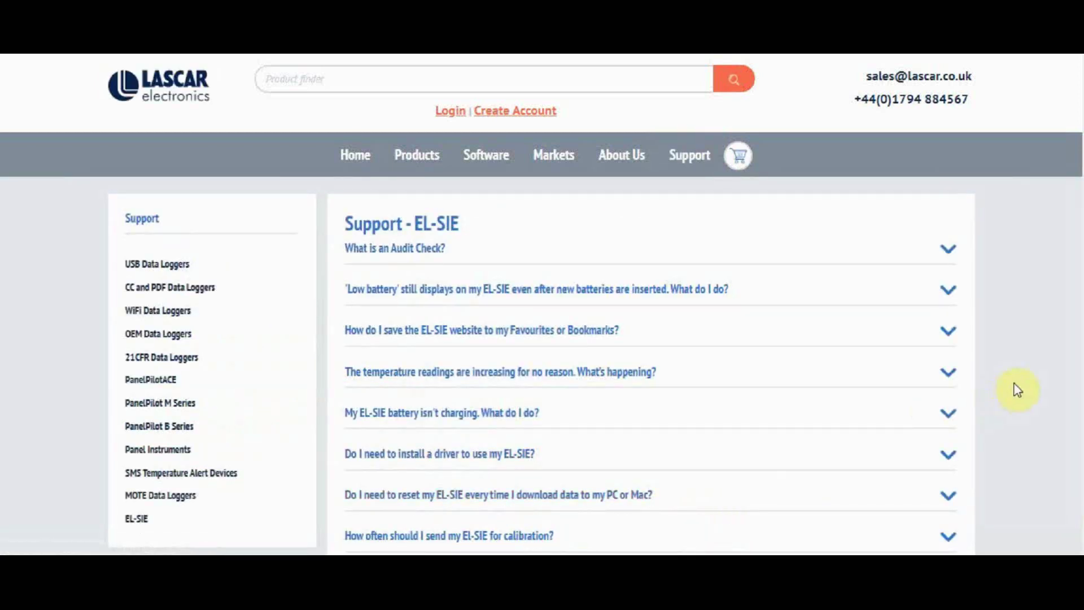
{"action": "scroll", "coordinate": [1018, 389], "scroll_direction": "down", "scroll_amount": 7}
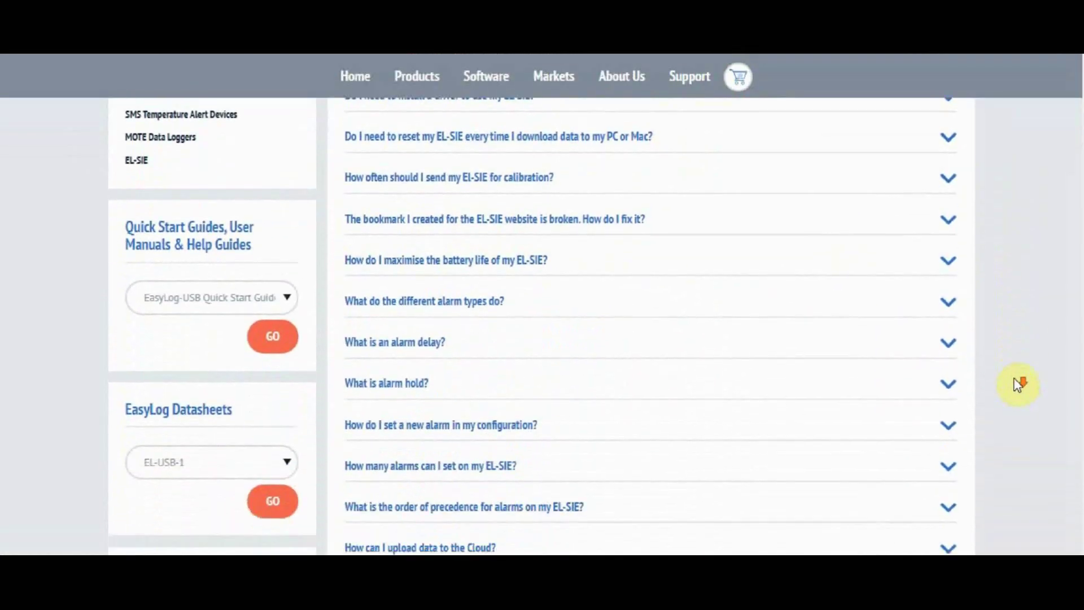